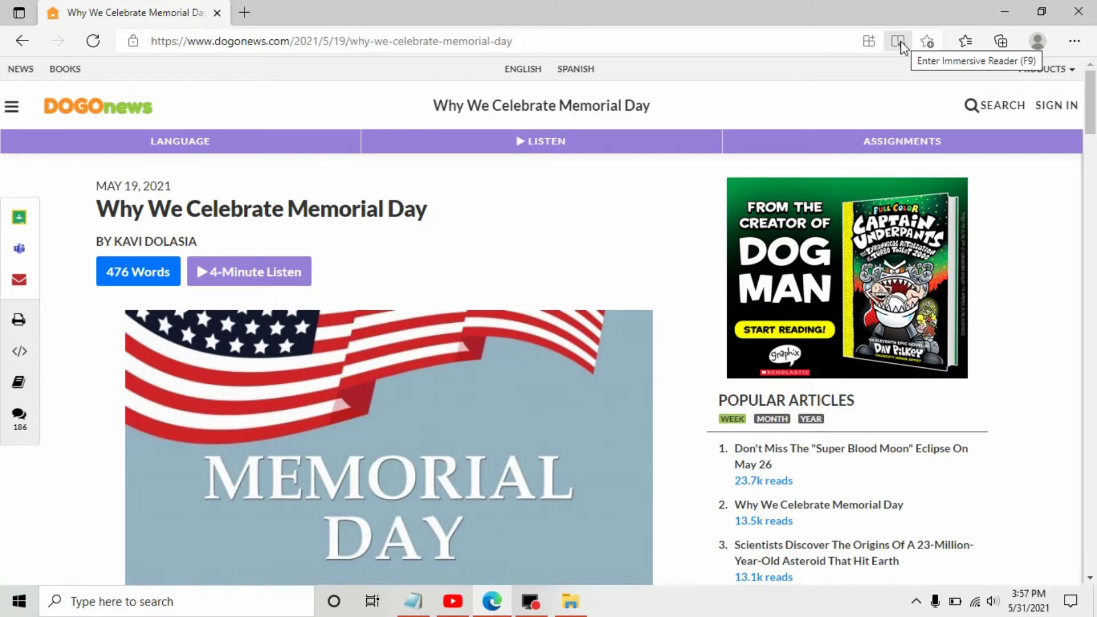
Open the article in Immersive Reader and browse Text preferences, Grammar tools and Reading preferences.
{"action": "left_click", "coordinate": [898, 44]}
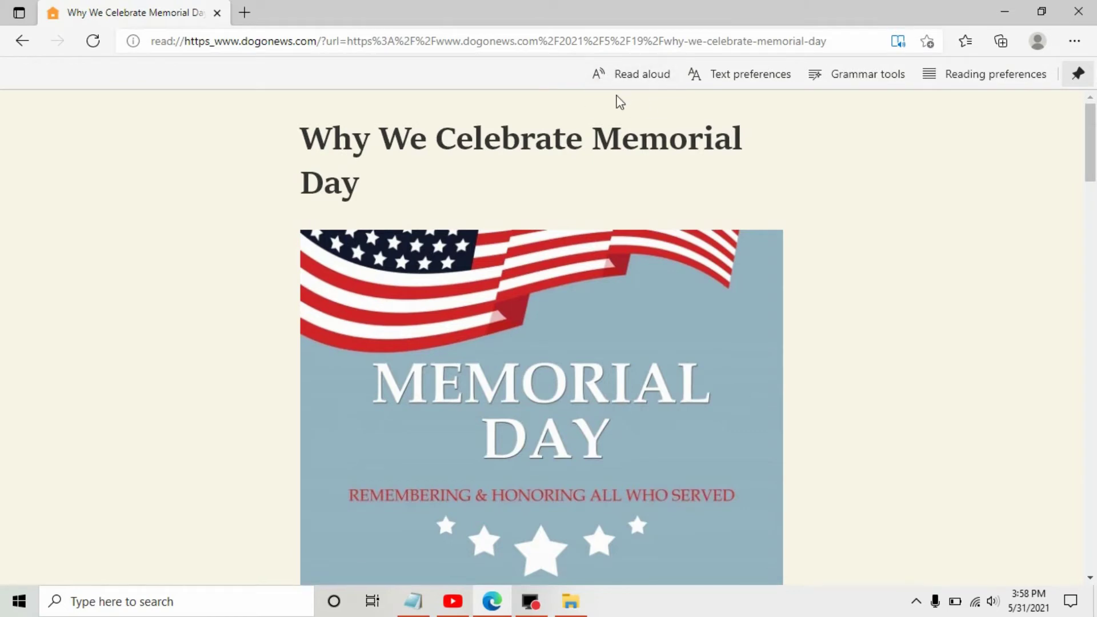
{"action": "left_click", "coordinate": [747, 69]}
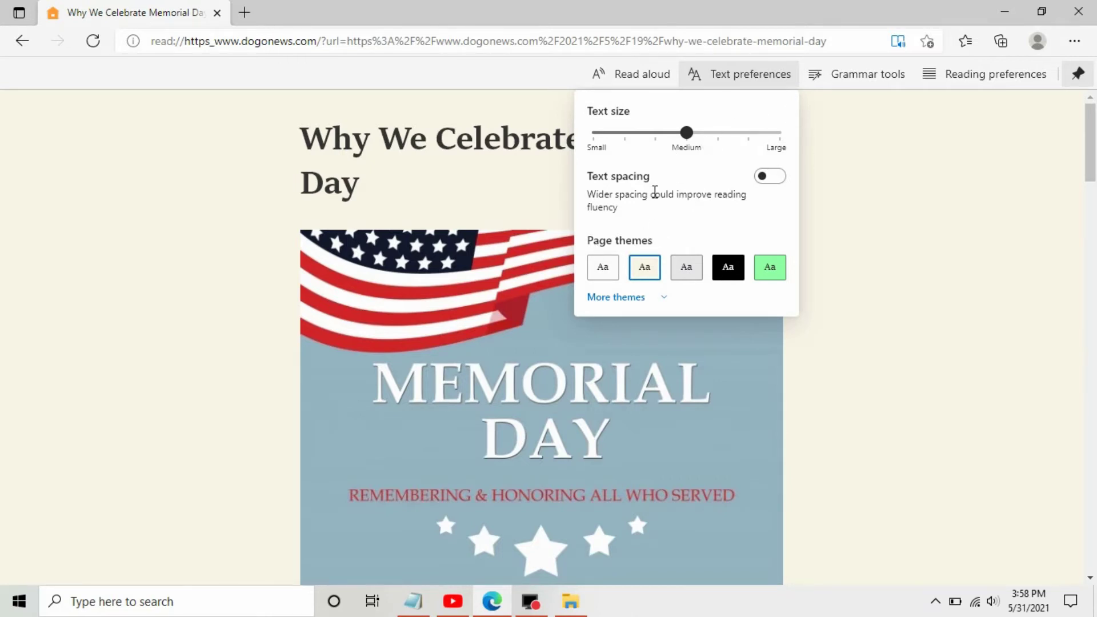
{"action": "left_click", "coordinate": [849, 77]}
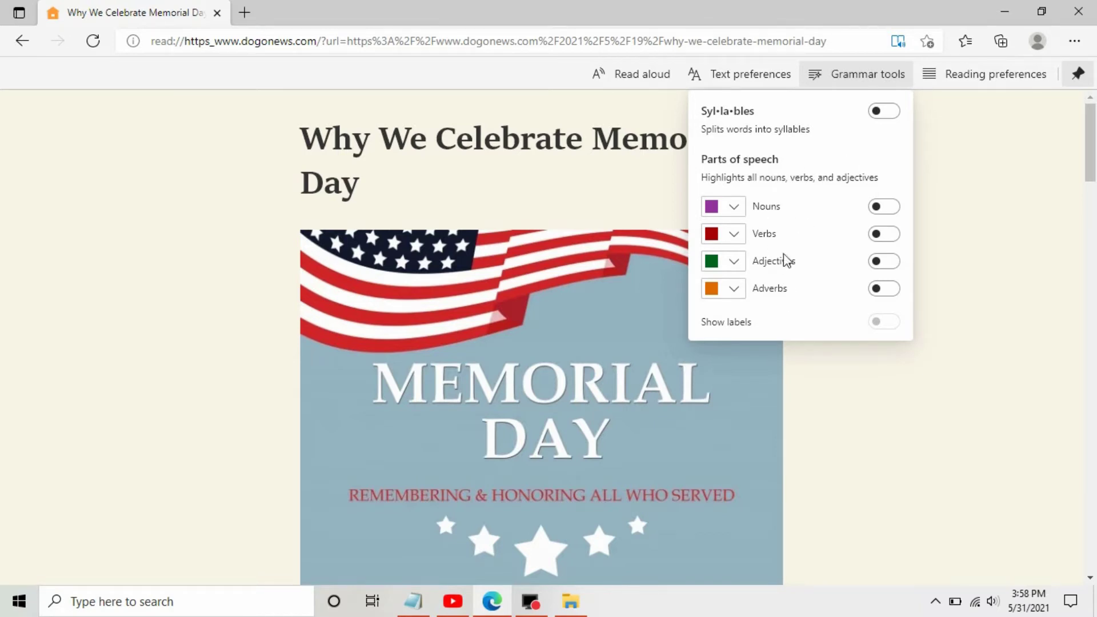
{"action": "left_click", "coordinate": [965, 83]}
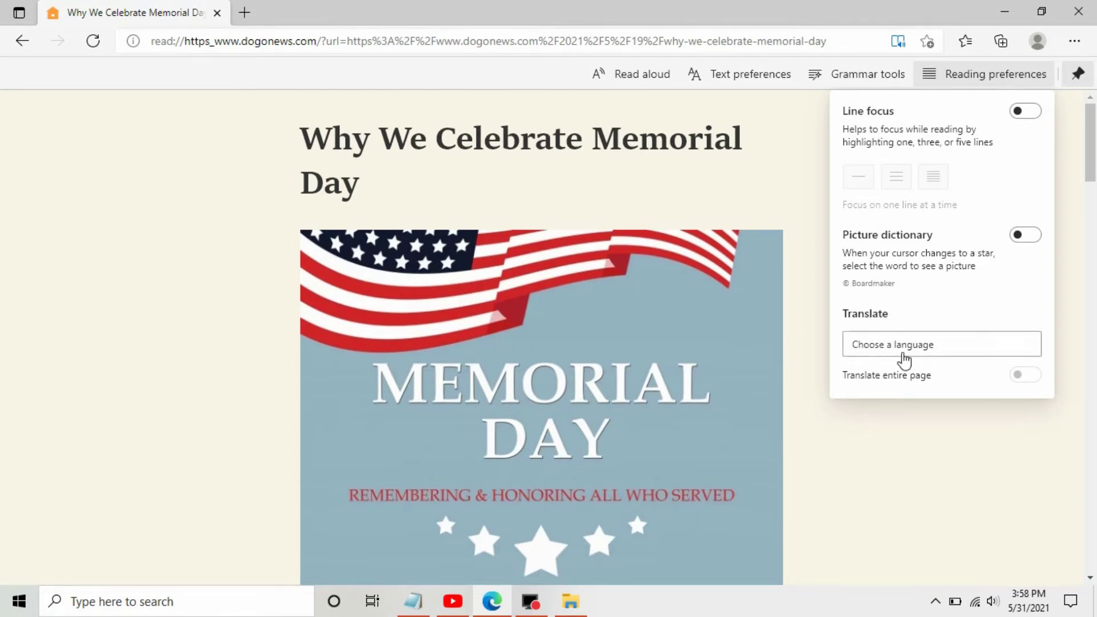
{"action": "left_click", "coordinate": [779, 136]}
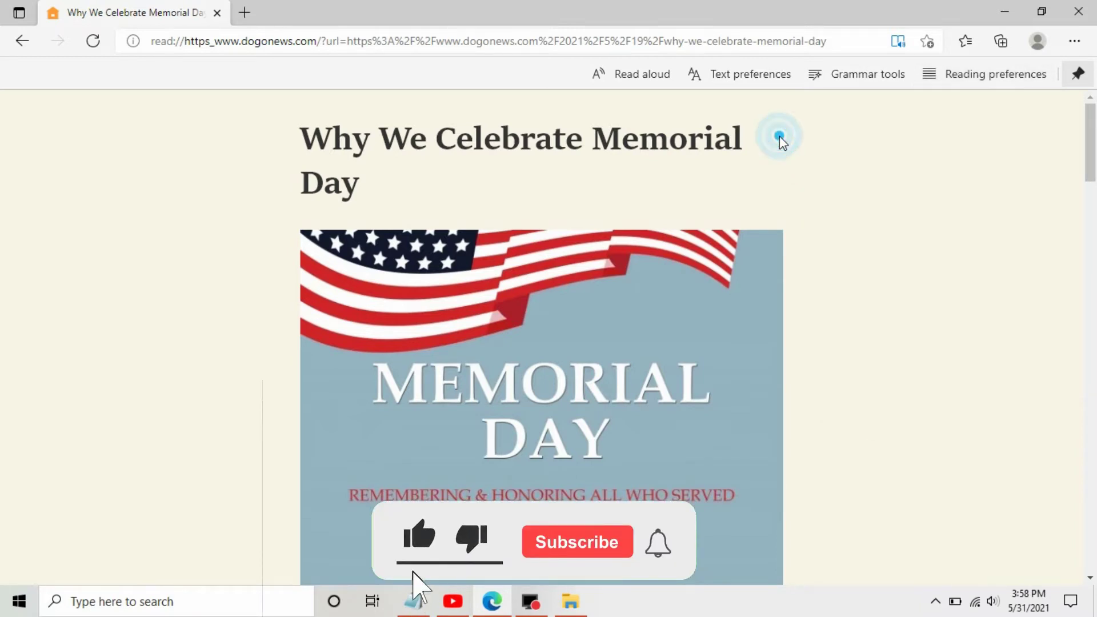
Read the article aloud through its opening paragraph, pause, and close the Read aloud bar.
{"action": "left_click", "coordinate": [619, 73]}
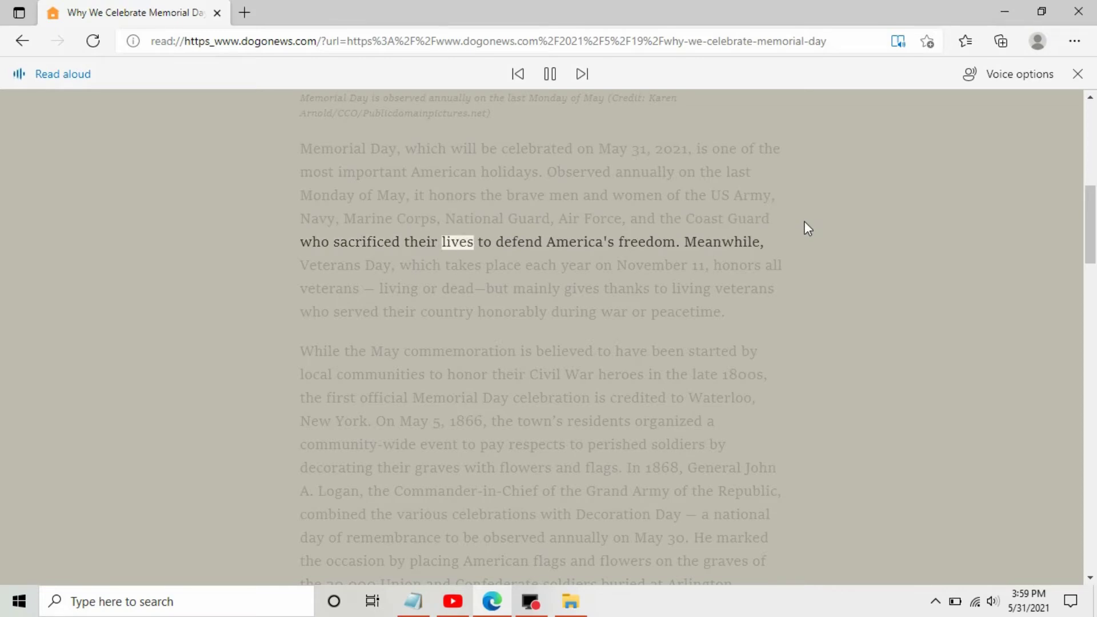
{"action": "left_click", "coordinate": [550, 74]}
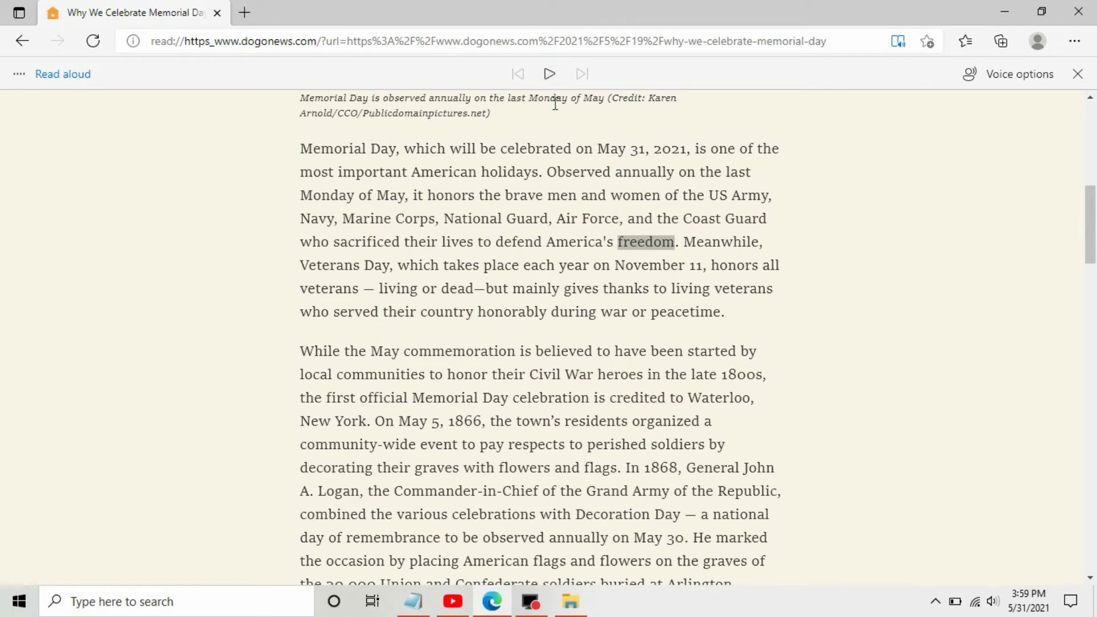
{"action": "left_click", "coordinate": [1077, 74]}
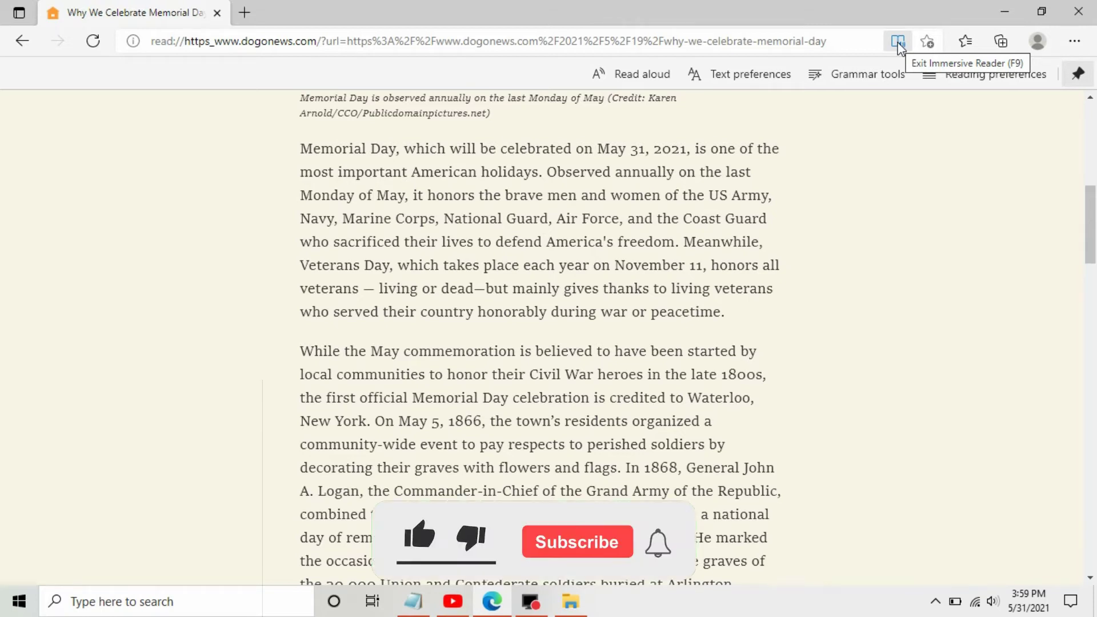
In Reading preferences, set the Translate language to French and switch on Translate entire page.
{"action": "left_click", "coordinate": [980, 80]}
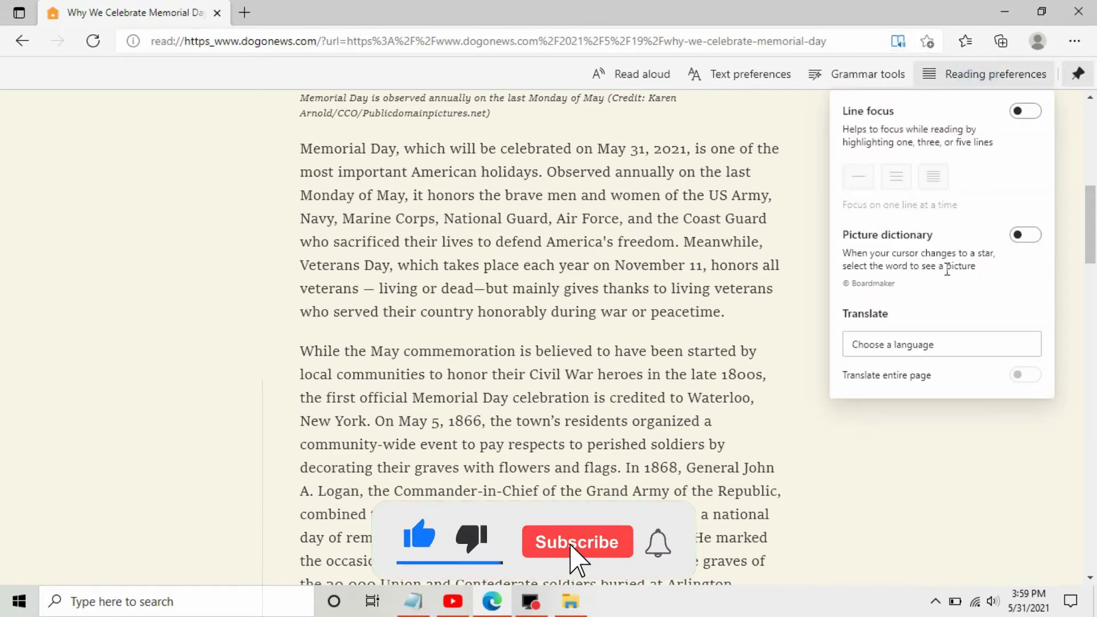
{"action": "left_click", "coordinate": [910, 349]}
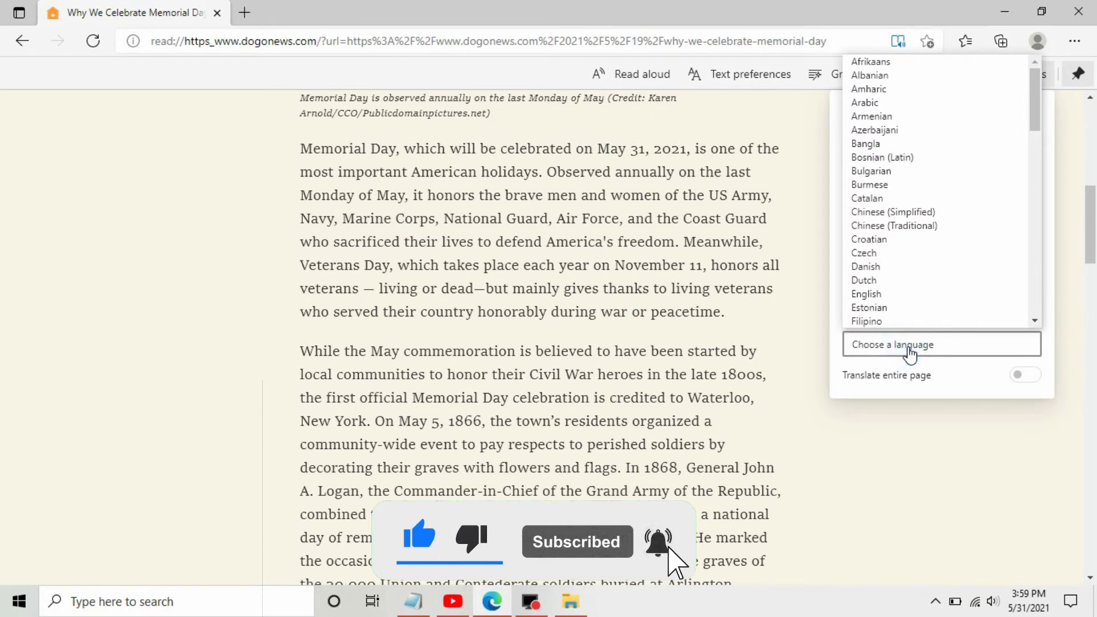
{"action": "left_click", "coordinate": [908, 347]}
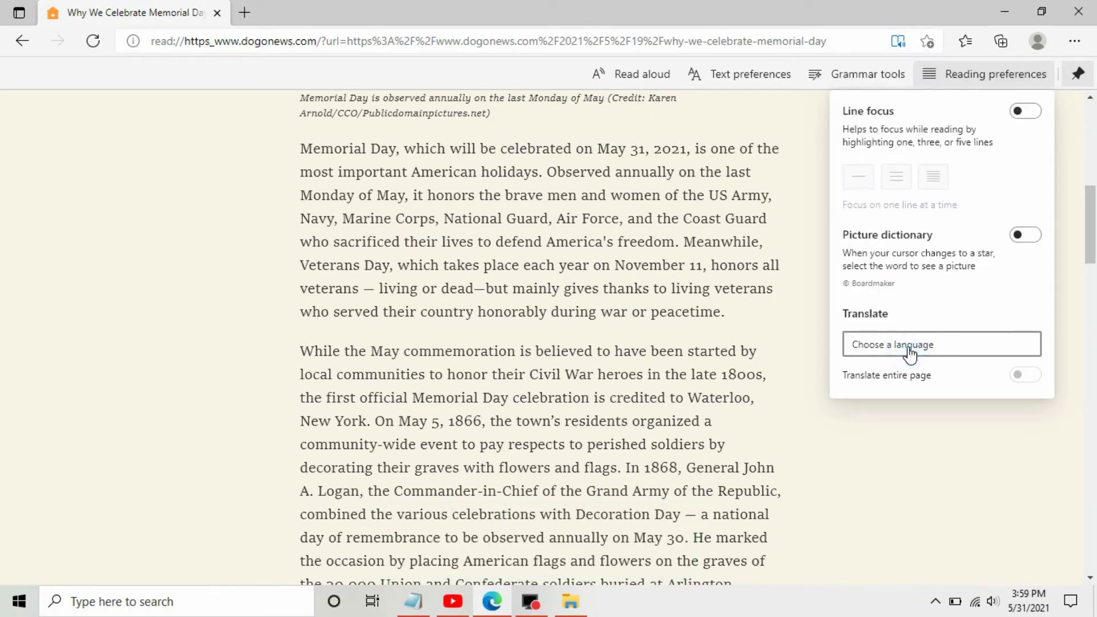
{"action": "left_click", "coordinate": [909, 351]}
{"action": "key", "text": "h"}
{"action": "key", "text": "i"}
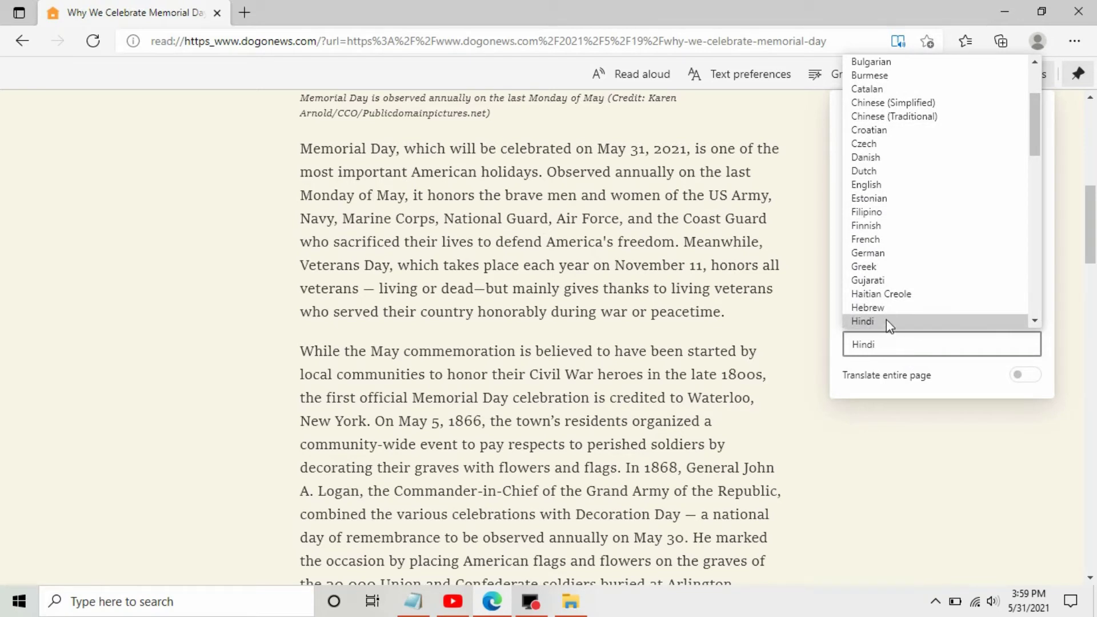
{"action": "key", "text": "f"}
{"action": "key", "text": "r"}
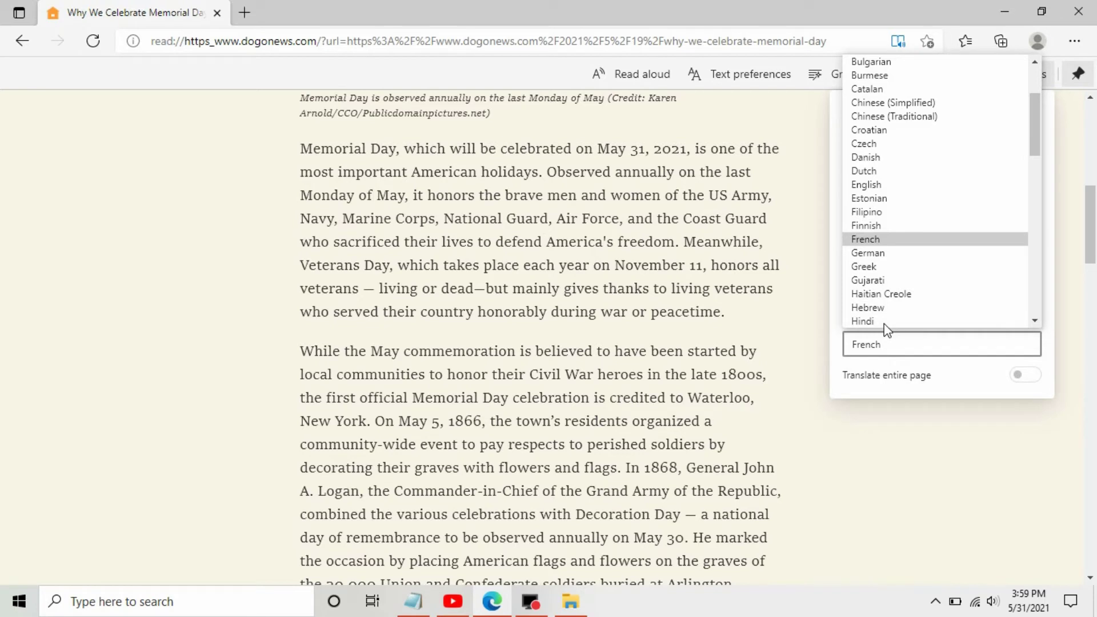
{"action": "left_click", "coordinate": [878, 237]}
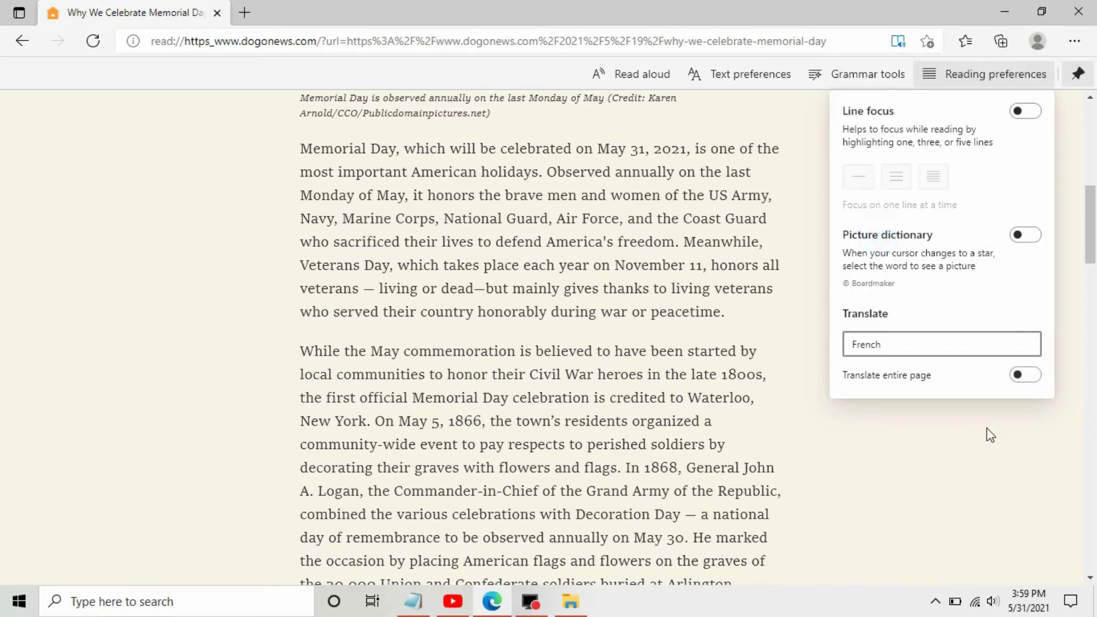
{"action": "left_click", "coordinate": [1031, 379]}
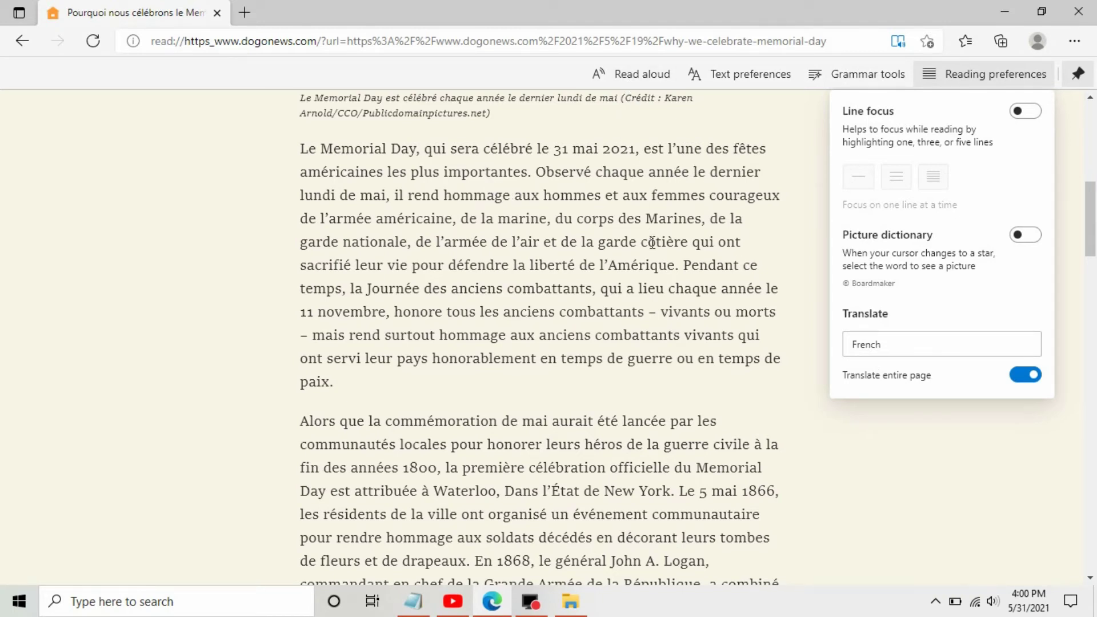
Read the French translation aloud from its title, then pause and close the Read aloud bar.
{"action": "left_click", "coordinate": [702, 126]}
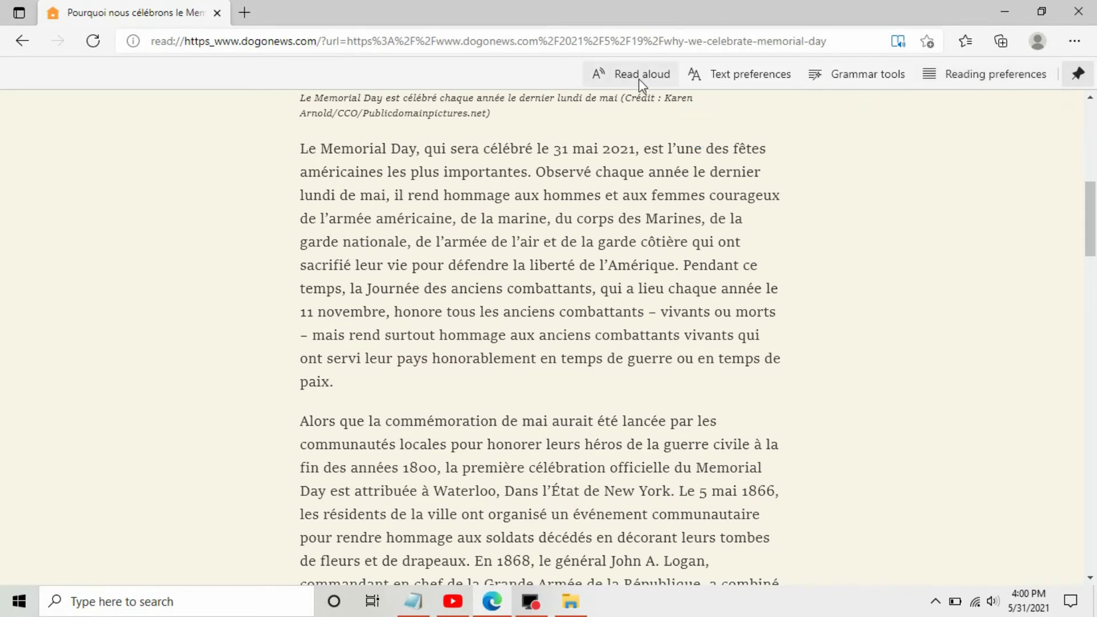
{"action": "left_click", "coordinate": [633, 79]}
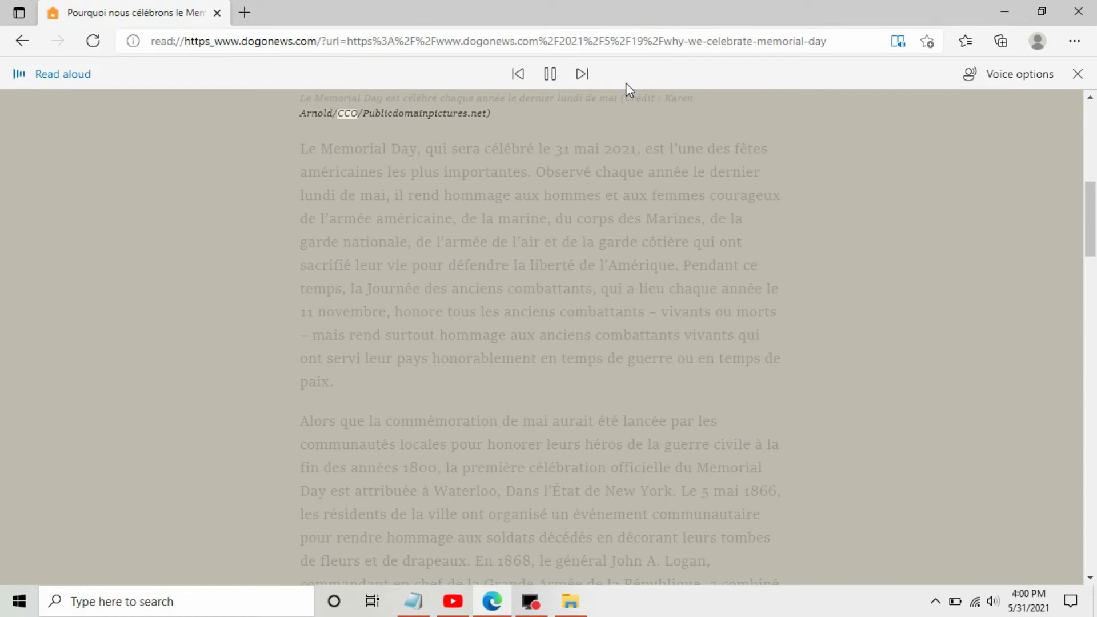
{"action": "left_click", "coordinate": [550, 76]}
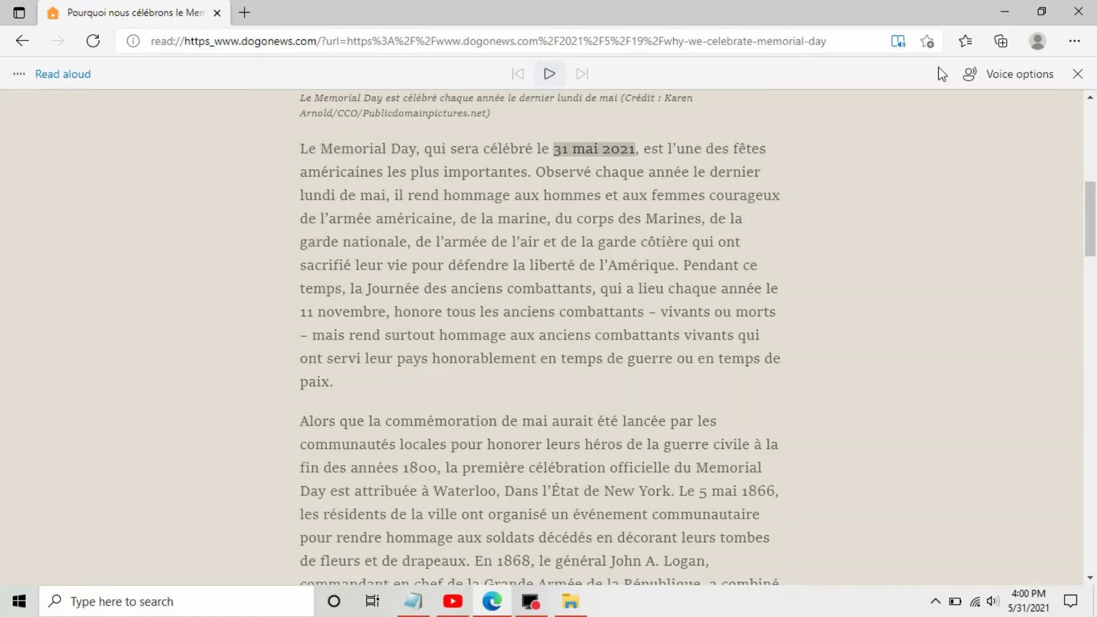
{"action": "left_click", "coordinate": [1076, 75]}
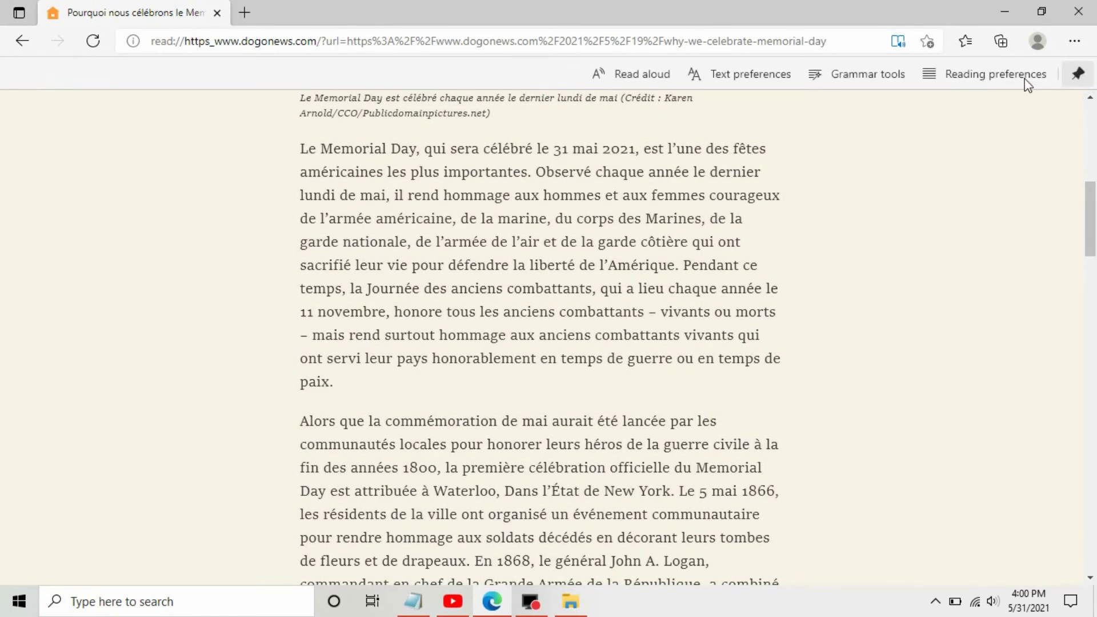
Change the Reading preferences translation language from French to Hindi.
{"action": "left_click", "coordinate": [993, 74]}
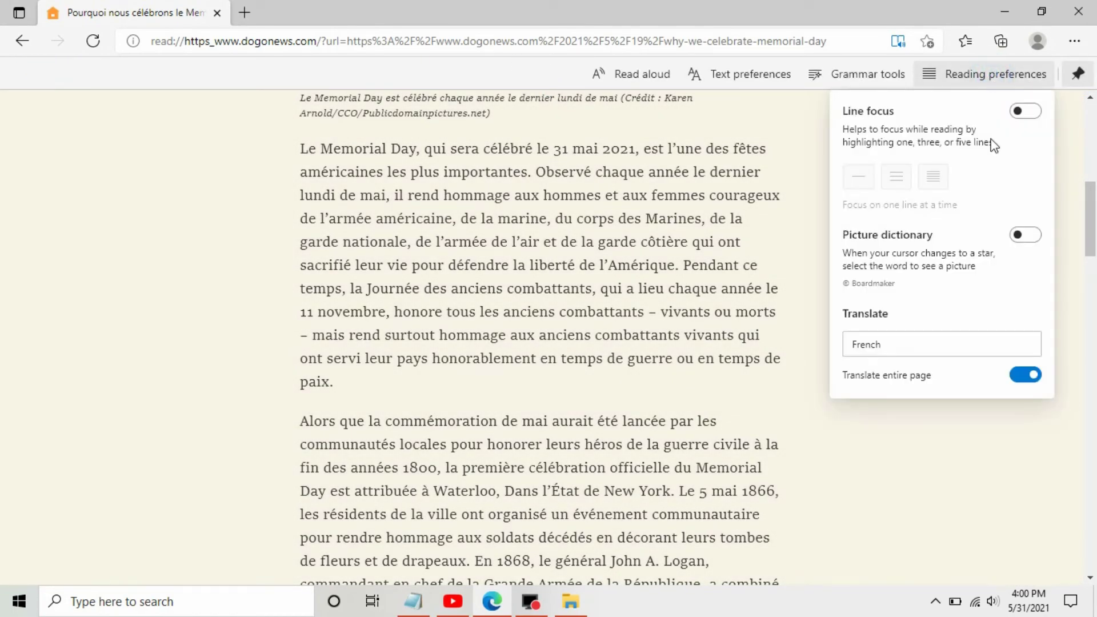
{"action": "left_click", "coordinate": [979, 351]}
{"action": "key", "text": "Down"}
{"action": "key", "text": "Down"}
{"action": "key", "text": "Down"}
{"action": "key", "text": "Down"}
{"action": "key", "text": "Down"}
{"action": "key", "text": "Down"}
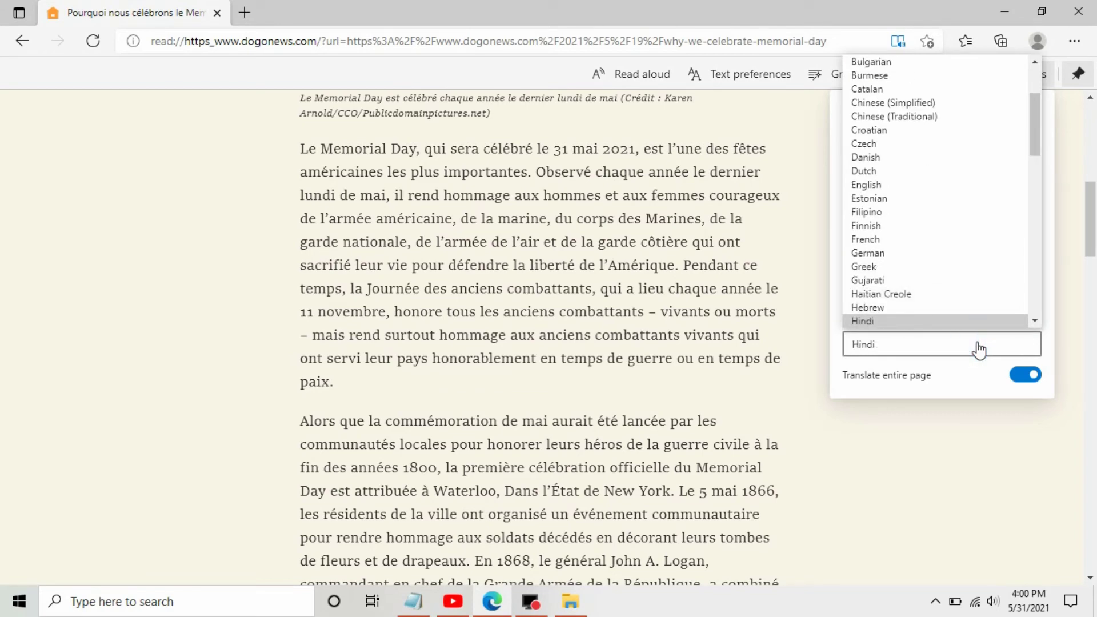
{"action": "left_click", "coordinate": [928, 322]}
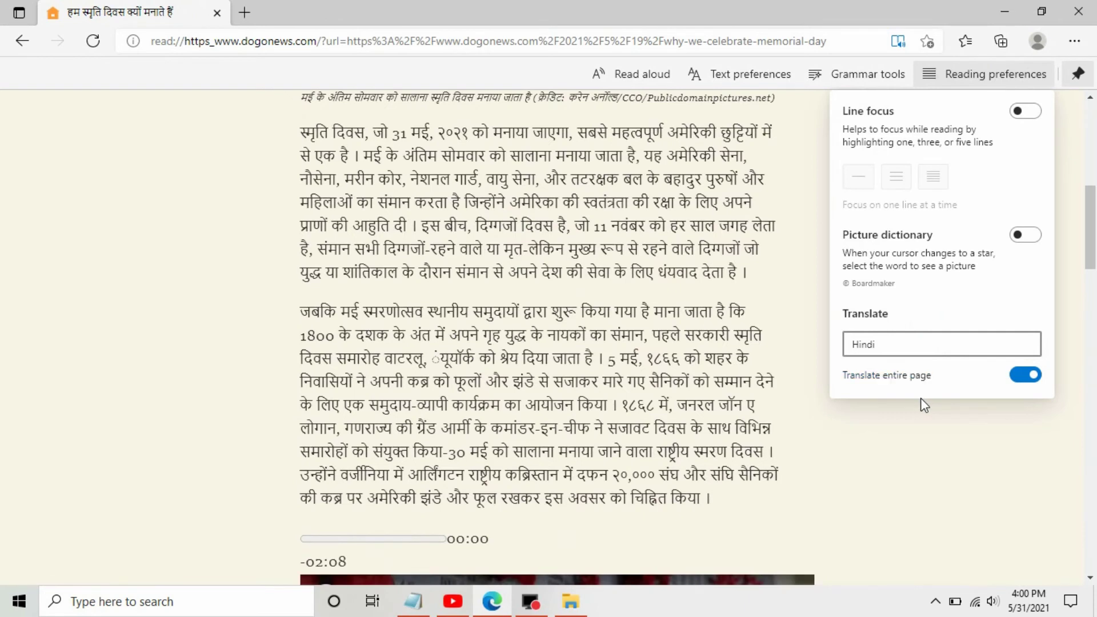
{"action": "left_click", "coordinate": [777, 282]}
Pause the Hindi read-aloud and close the Read aloud bar.
{"action": "scroll", "coordinate": [777, 281], "scroll_direction": "up", "scroll_amount": 8}
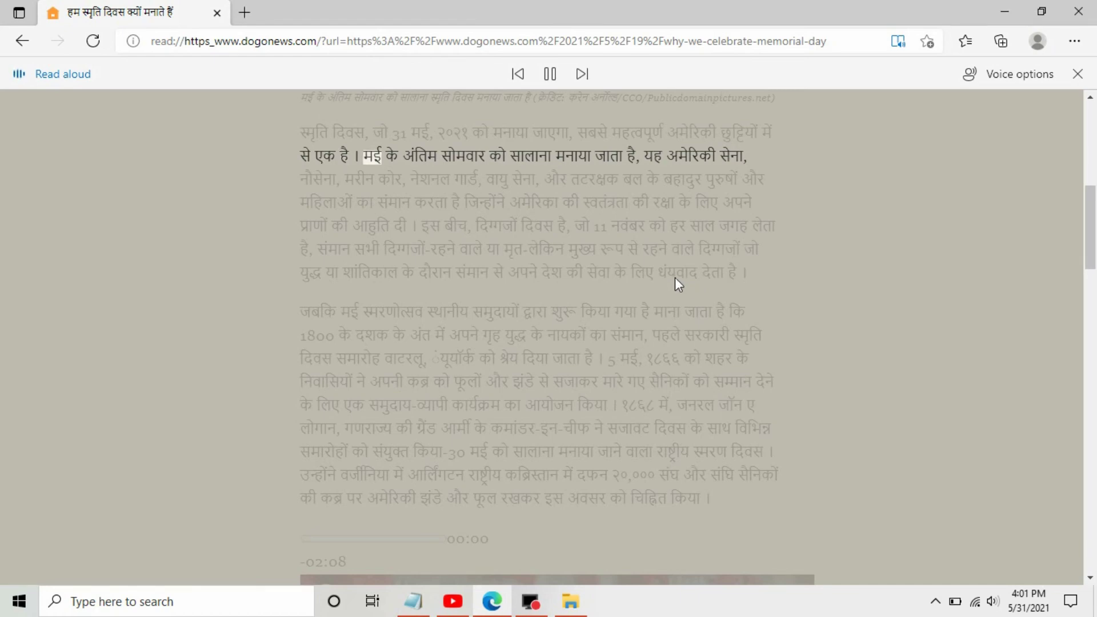
{"action": "left_click", "coordinate": [549, 74]}
{"action": "left_click", "coordinate": [1076, 74]}
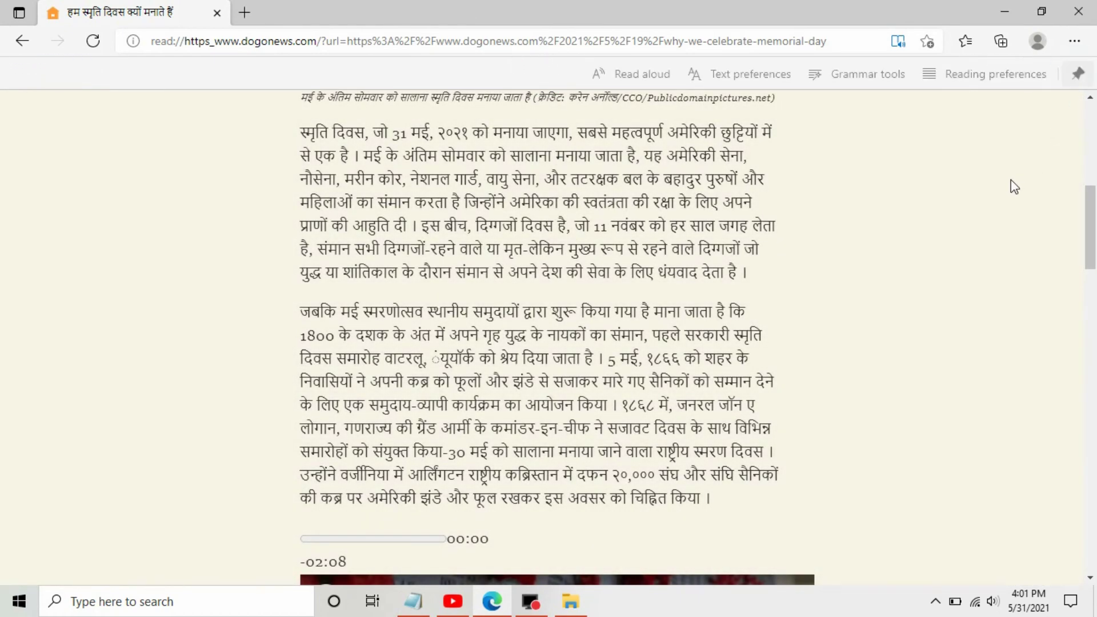